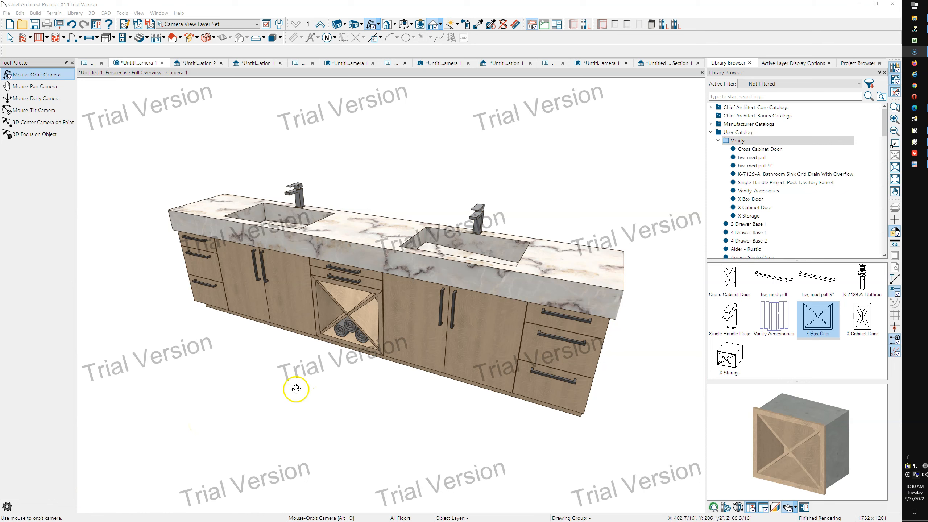
- Examine the vanity's central cross storage and preview the X Storage and X Box Door items from the Vanity library folder
drag(388, 385, 400, 353)
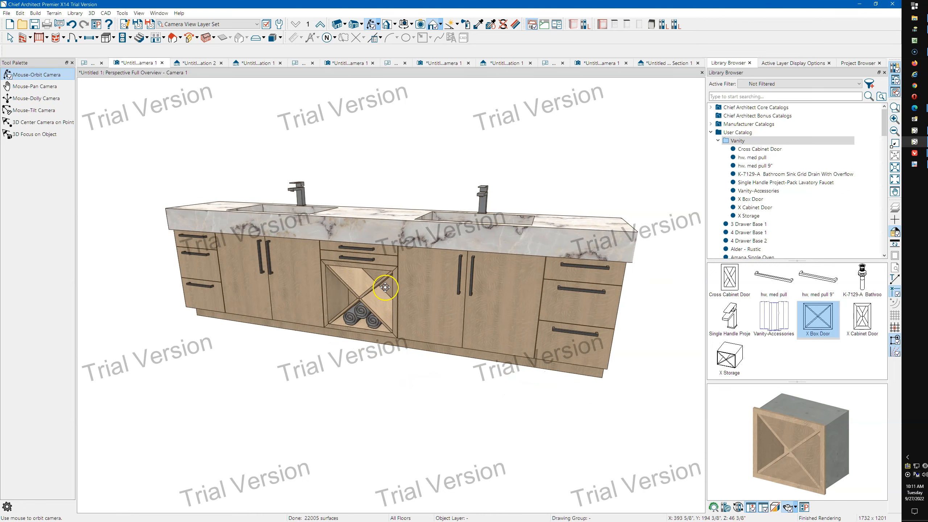
scroll(372, 287, up, 5)
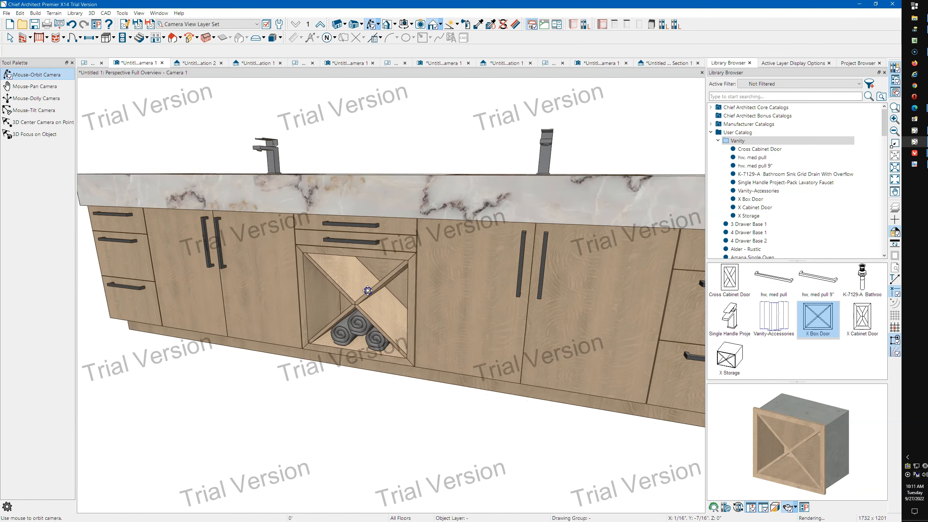
drag(368, 290, 367, 289)
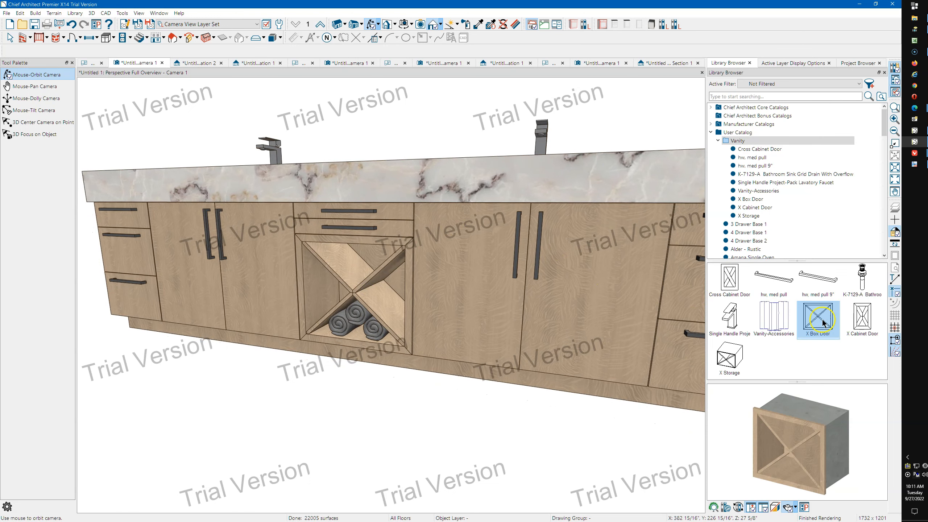
click(729, 354)
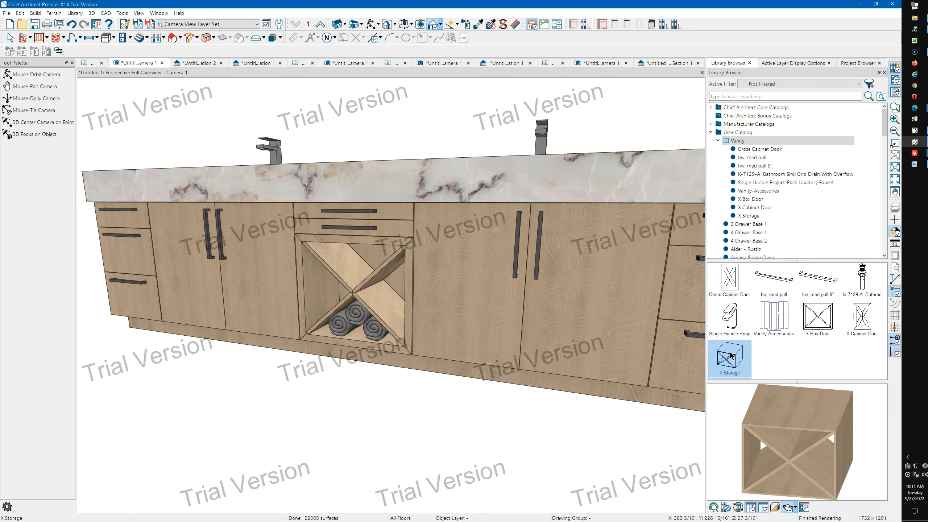
mouse_move(777, 434)
mouse_down()
mouse_move(791, 414)
mouse_move(780, 433)
mouse_move(789, 433)
mouse_move(307, 304)
mouse_move(310, 270)
mouse_move(771, 430)
mouse_up()
click(769, 435)
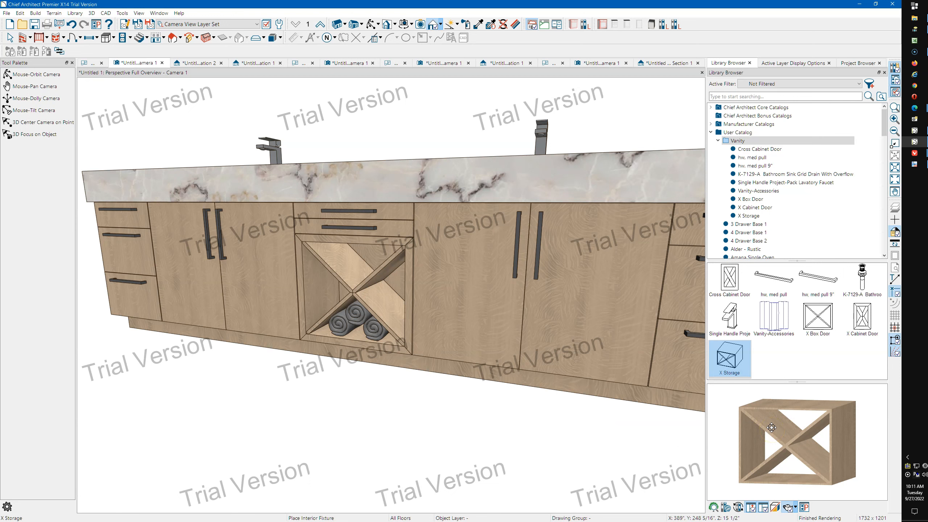
click(822, 318)
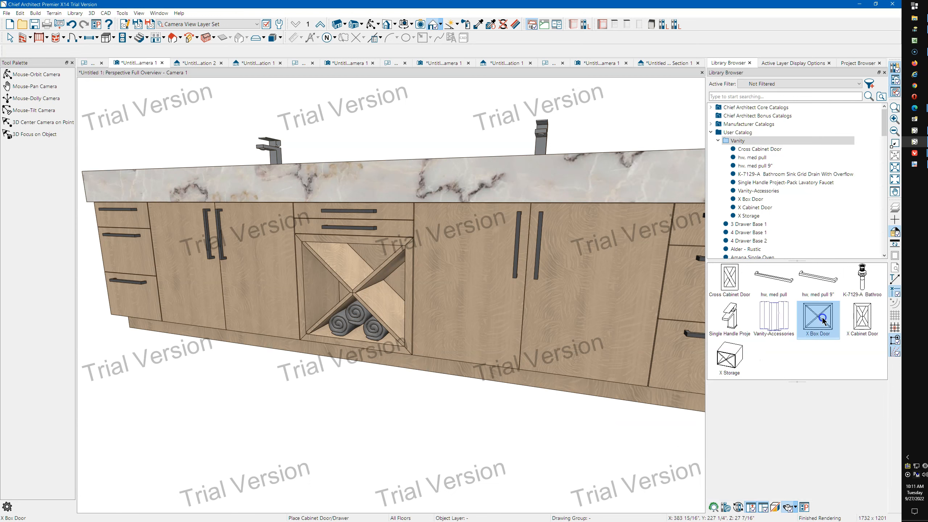
drag(843, 439, 770, 444)
drag(781, 475, 773, 466)
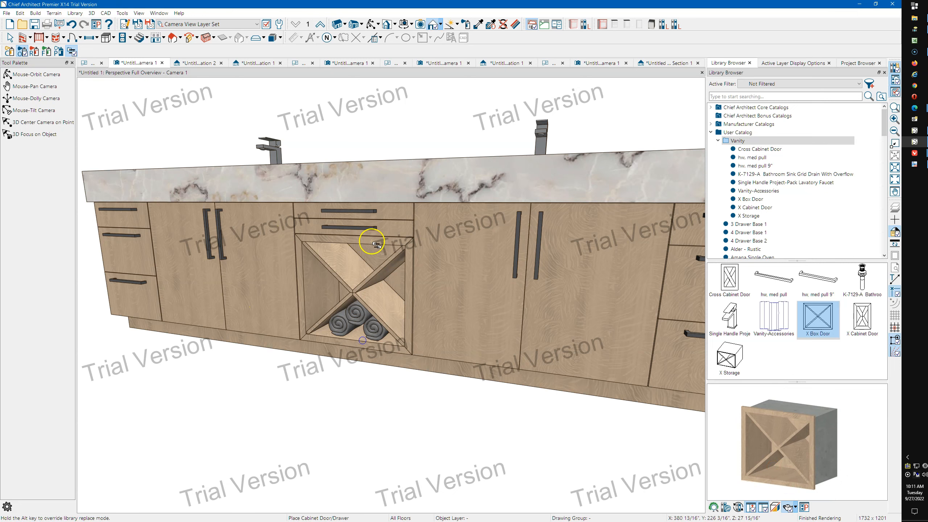
key(space)
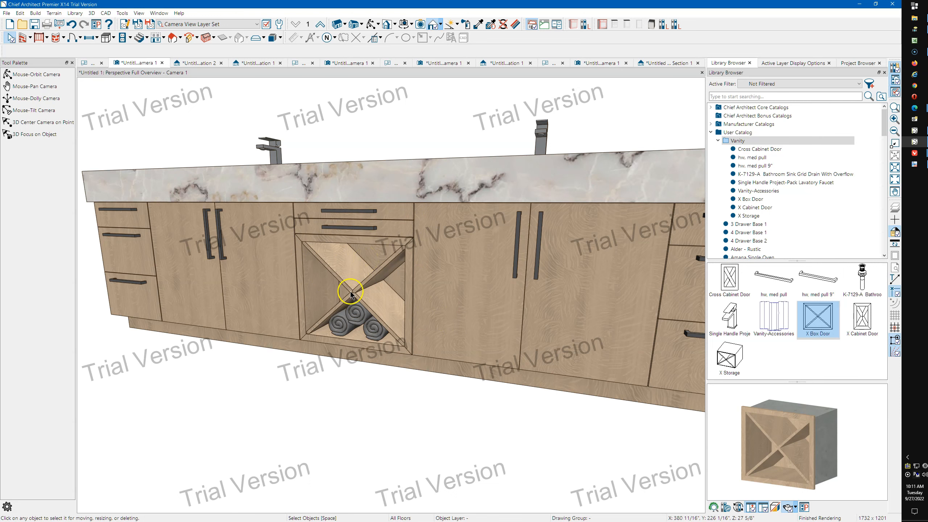
scroll(350, 293, up, 1)
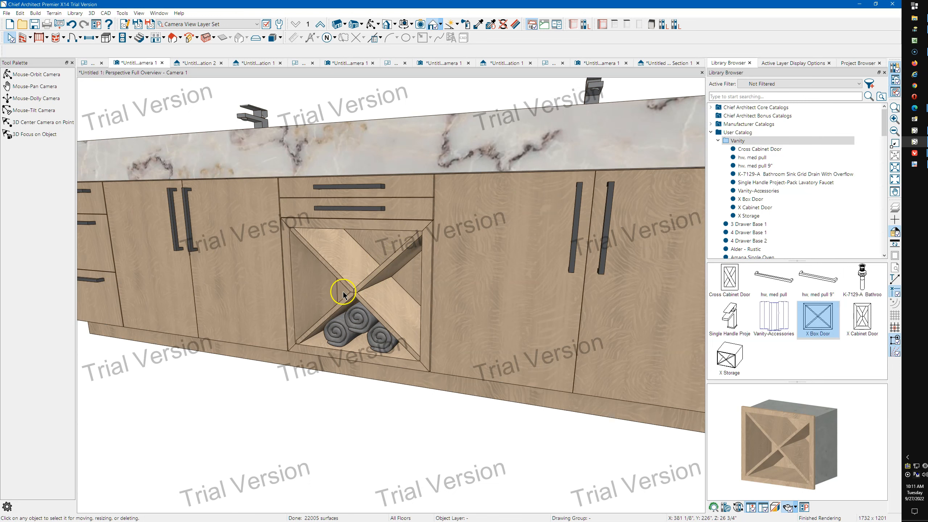
scroll(340, 294, up, 1)
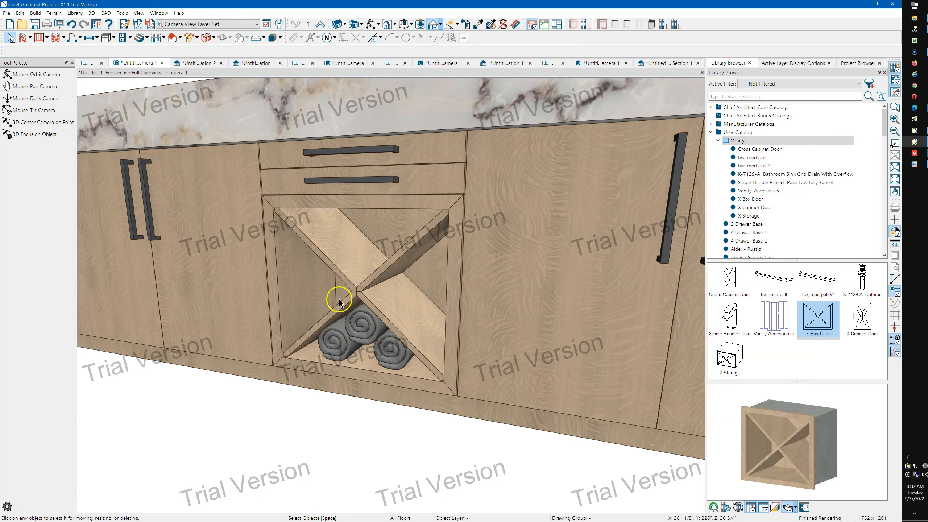
- Preview the Oak - Quartersawn White 1, 4, 3 and 2 materials in the user catalog to compare their grain directions
scroll(792, 214, down, 12)
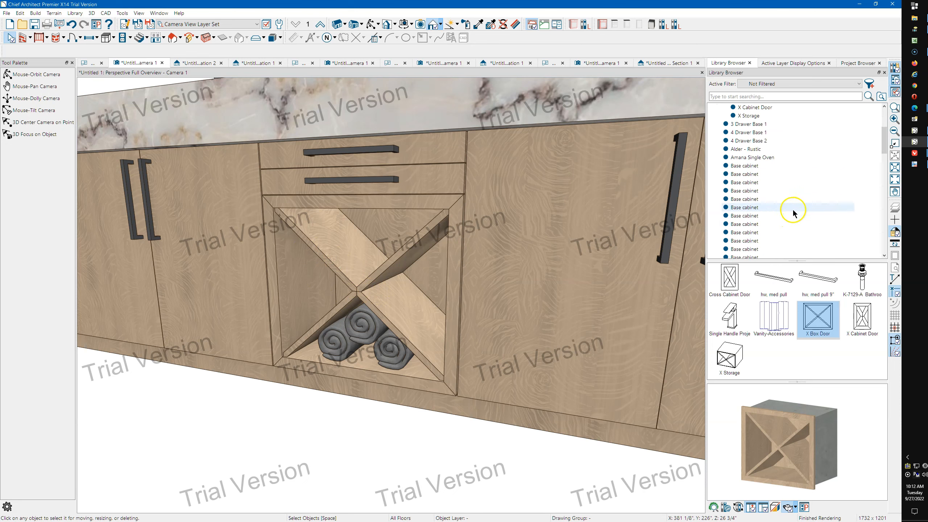
scroll(792, 216, down, 1)
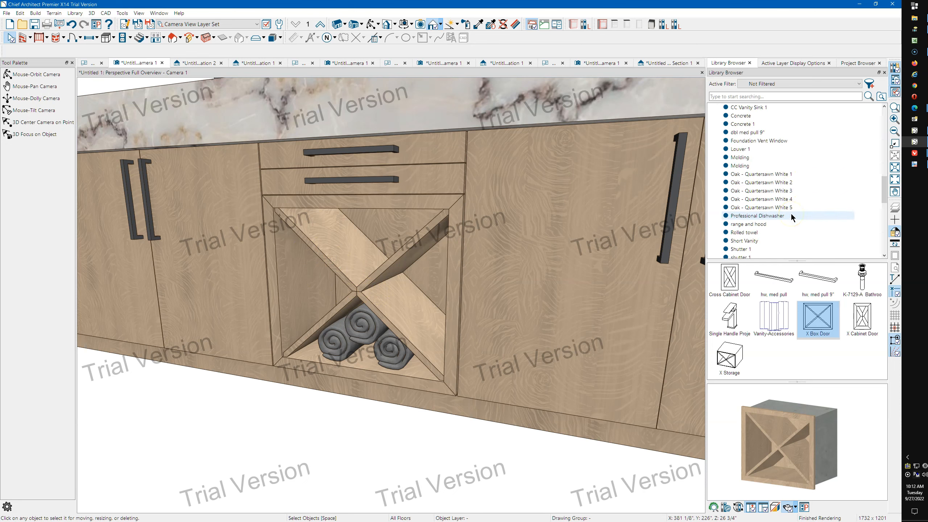
click(781, 174)
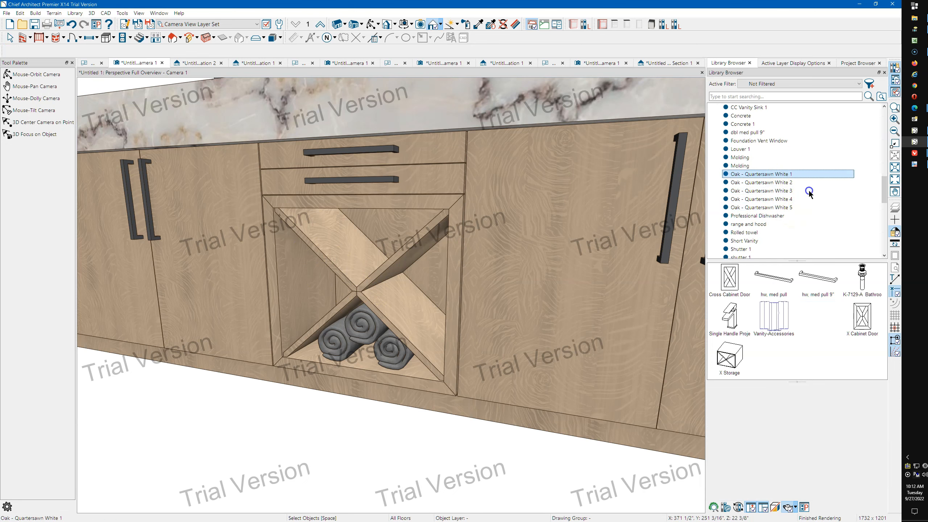
click(784, 202)
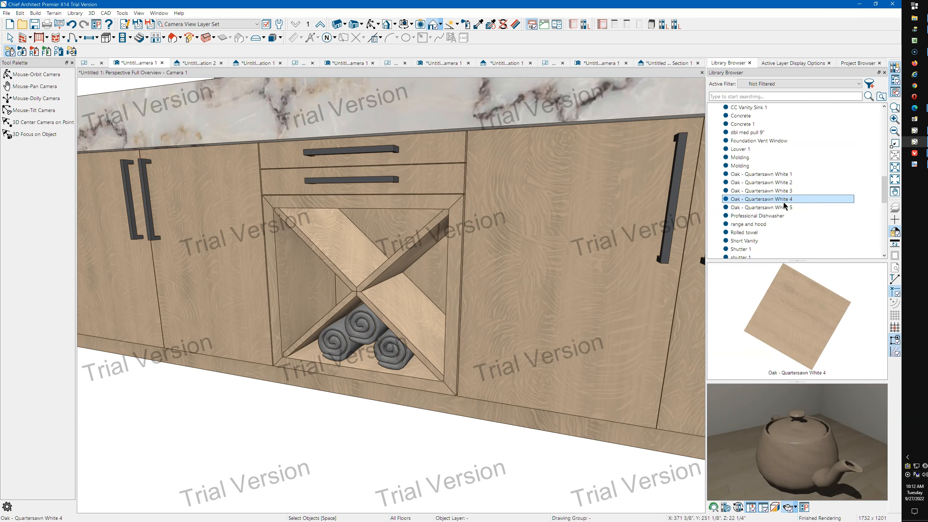
click(785, 192)
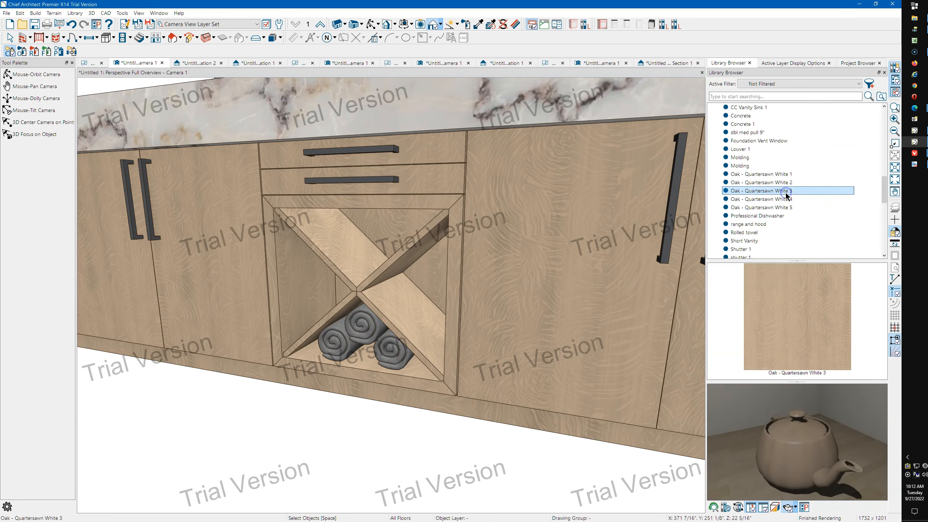
click(786, 182)
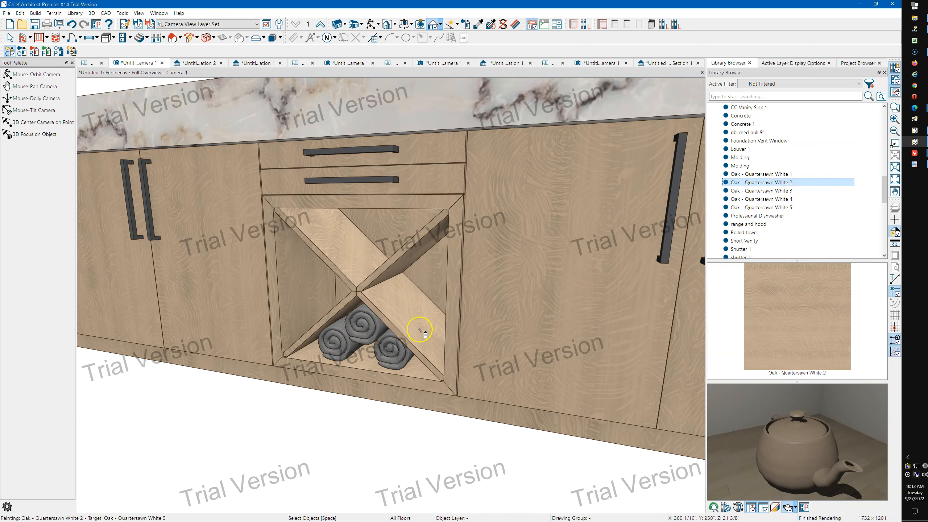
key(Escape)
- Try the Cross Cabinet Door from the Vanity folder on the vanity's end panel and undo the replacement
scroll(286, 292, down, 5)
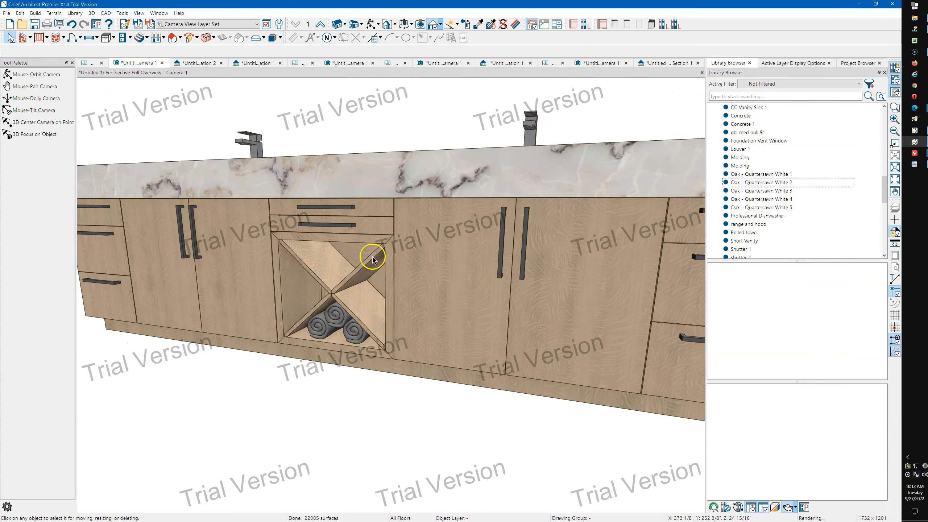
click(371, 24)
drag(414, 248, 454, 248)
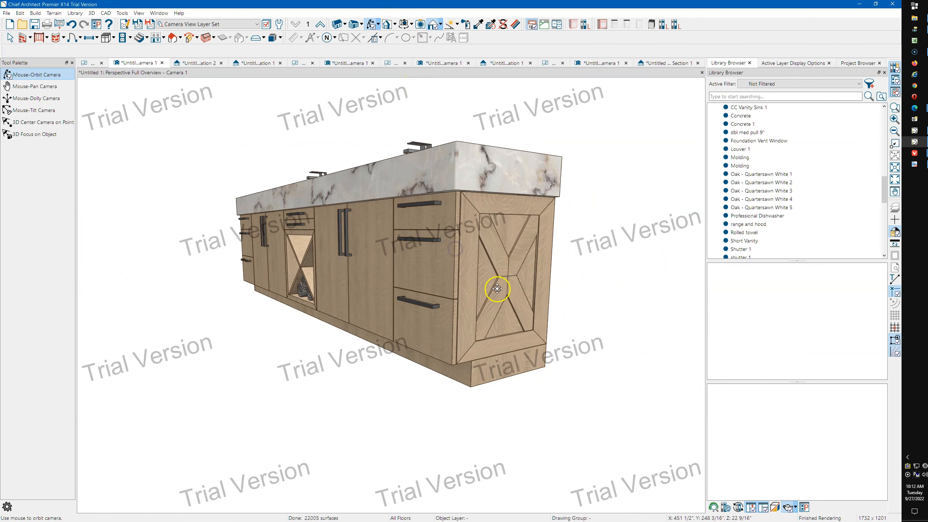
drag(521, 256, 603, 275)
scroll(762, 194, up, 10)
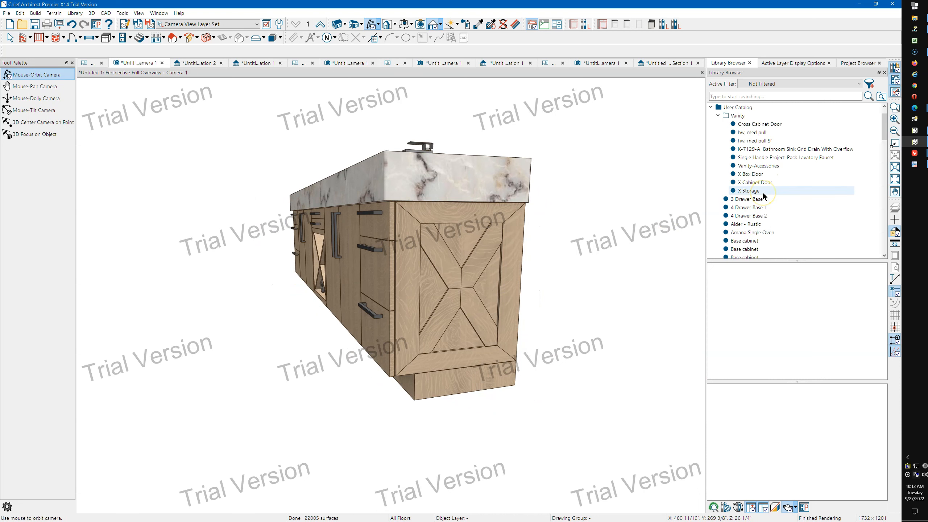
click(773, 175)
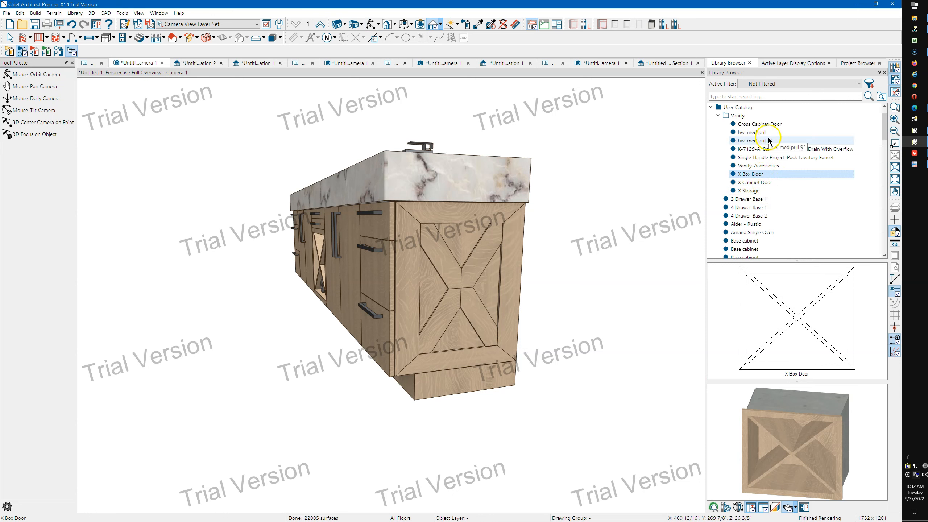
click(770, 124)
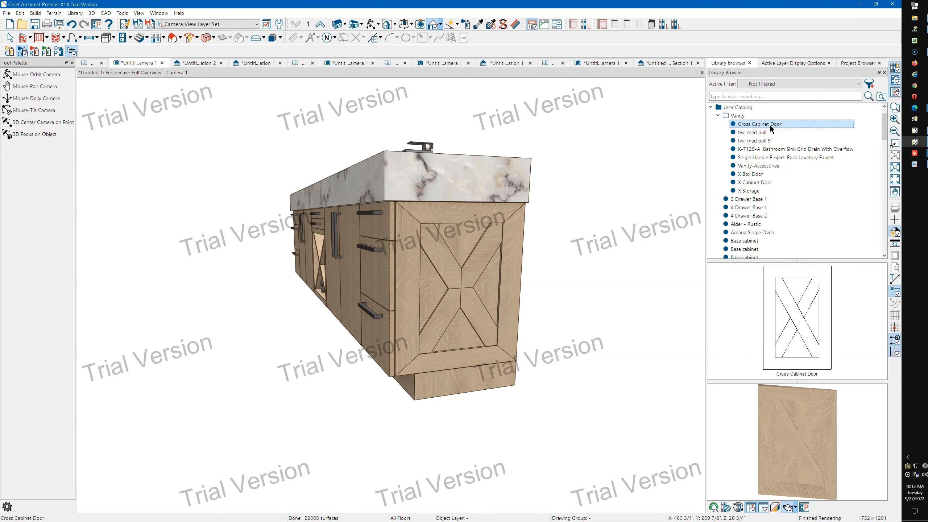
click(475, 273)
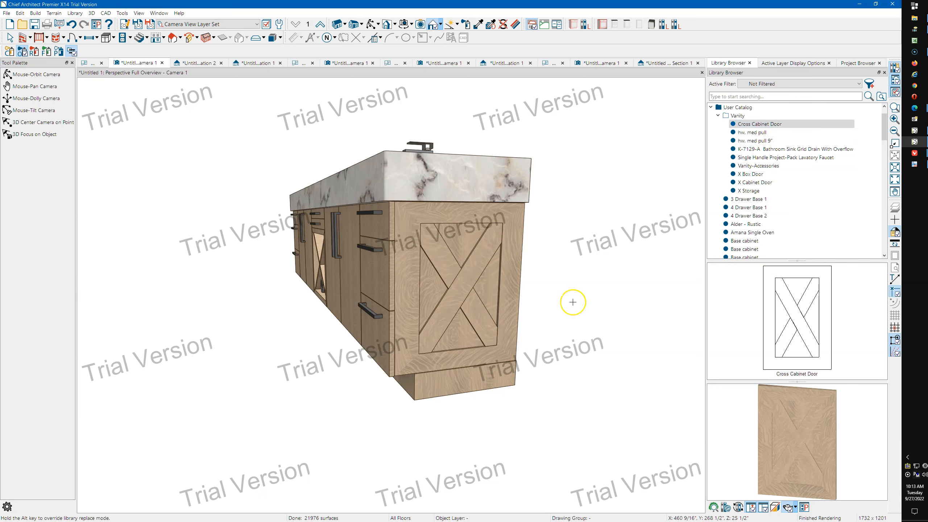
key(ctrl+z)
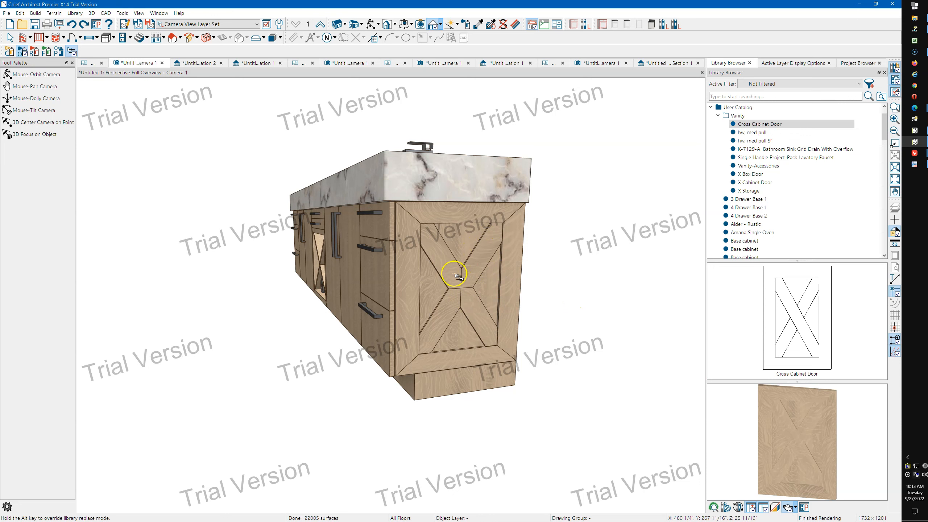
key(Escape)
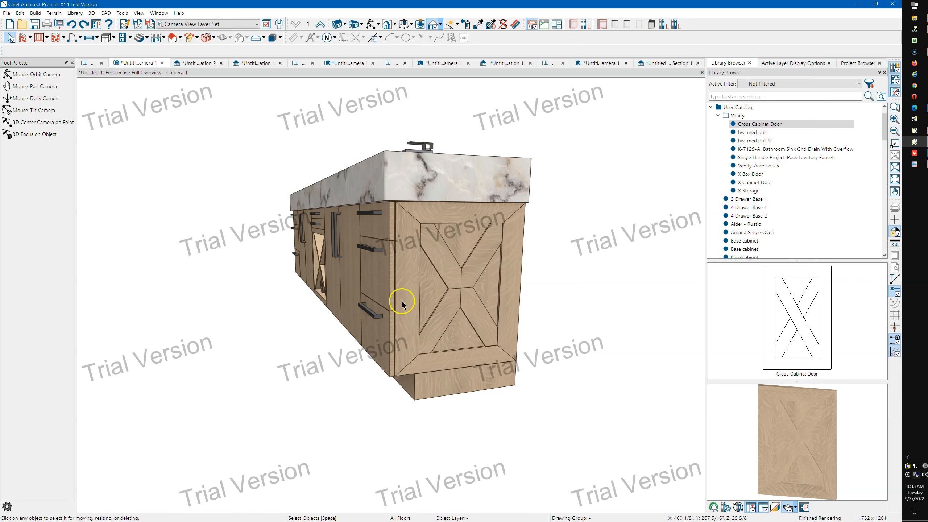
- Inspect the vanity's opposite end panel and its front in the perspective camera view
click(327, 38)
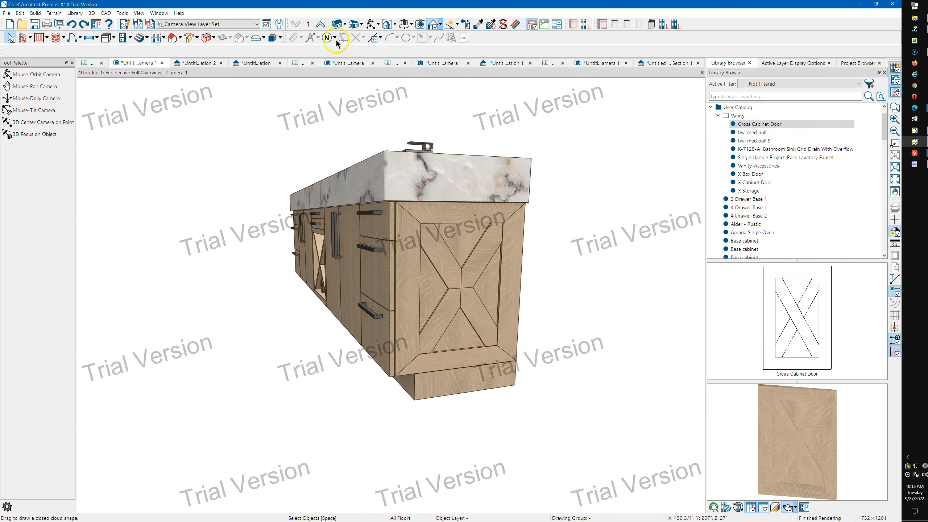
click(371, 25)
drag(342, 104, 444, 220)
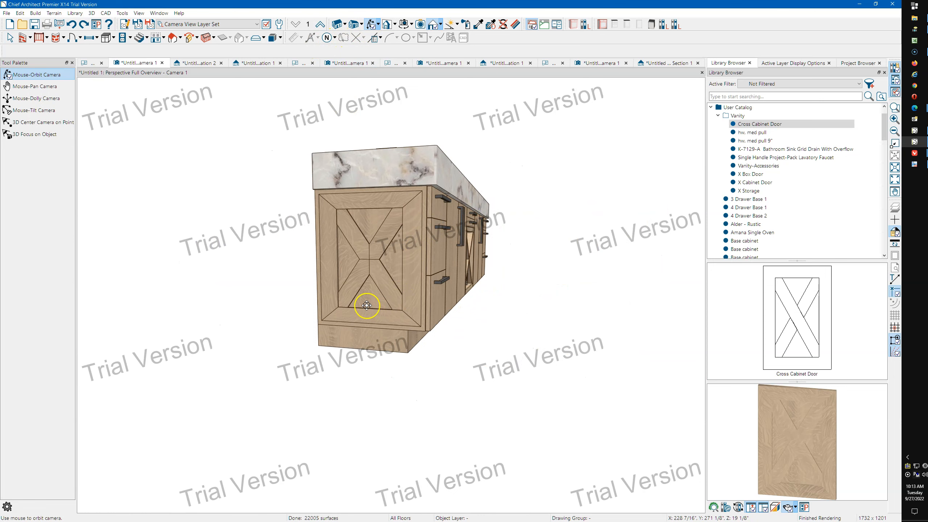
drag(408, 305, 458, 278)
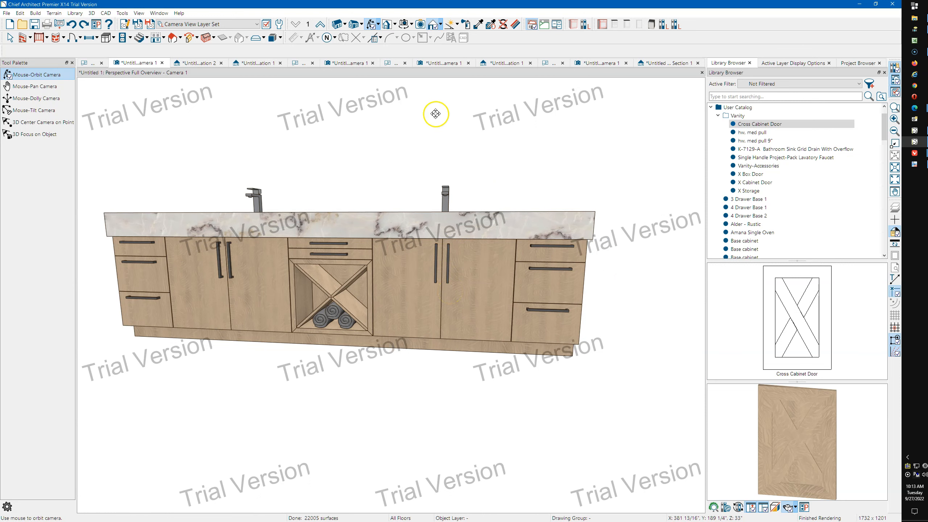
- Compare the vanity's drawer fronts and handles with the reference drawing beside it in the Elevation 1 view
click(195, 66)
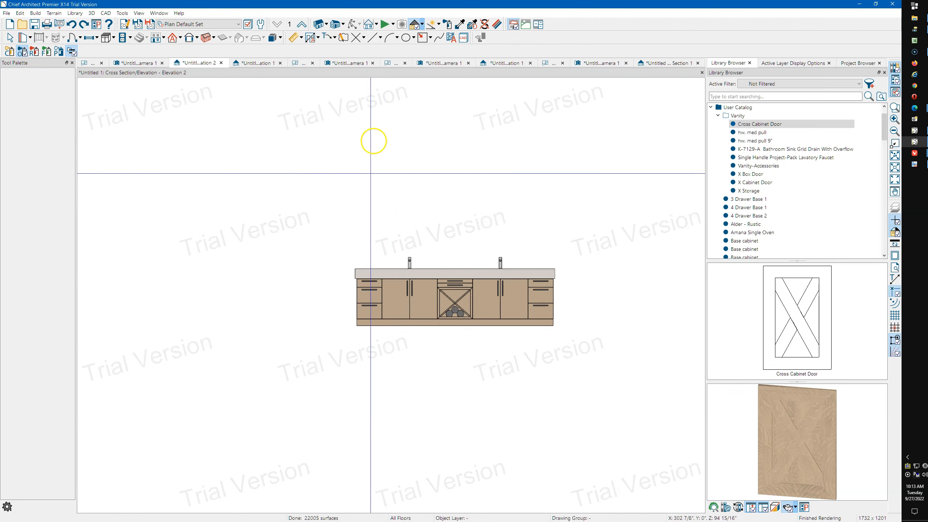
click(258, 63)
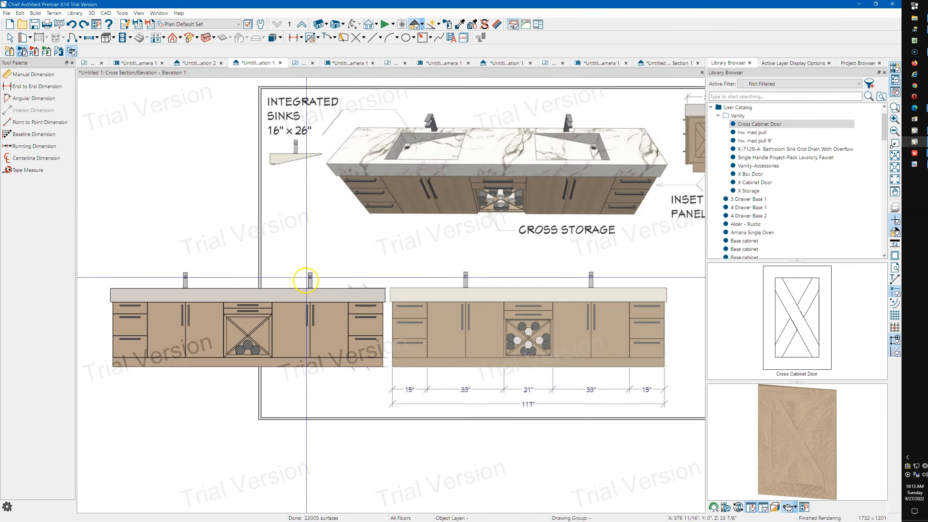
scroll(299, 391, up, 2)
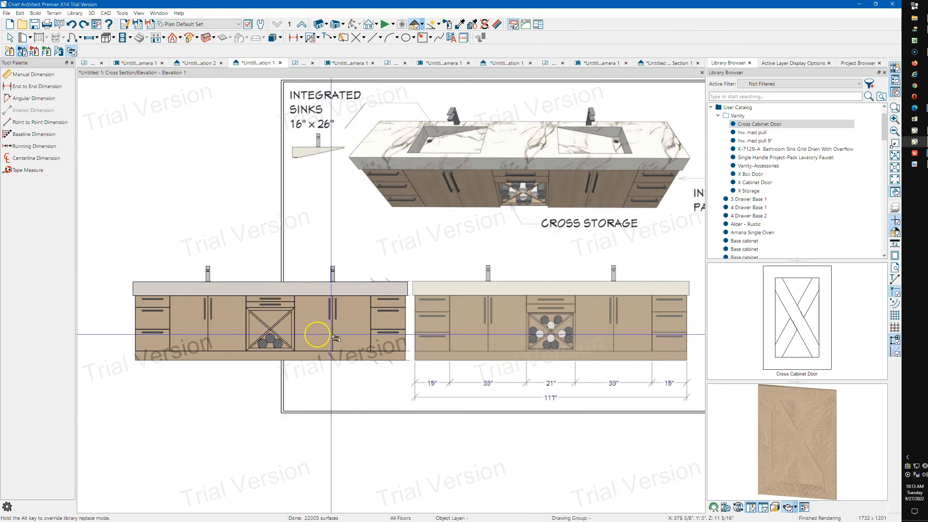
click(486, 327)
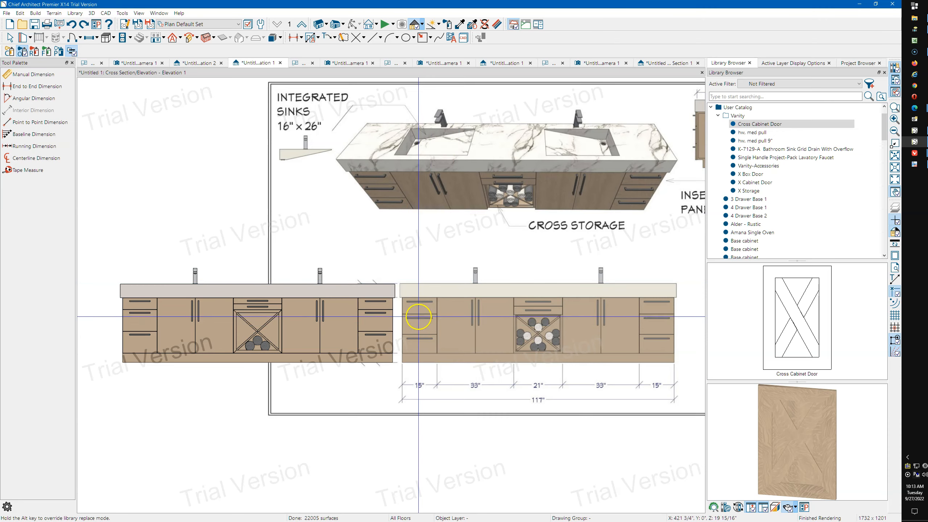
scroll(420, 321, up, 5)
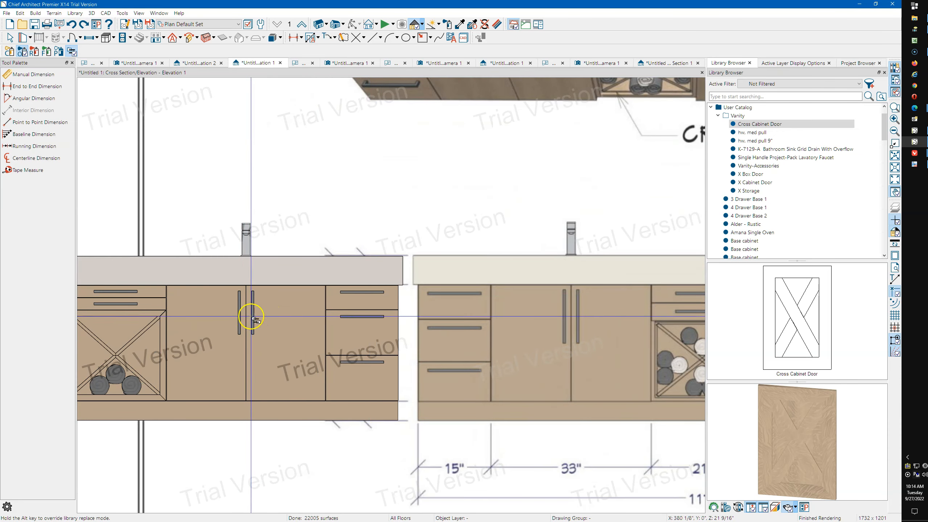
key(Escape)
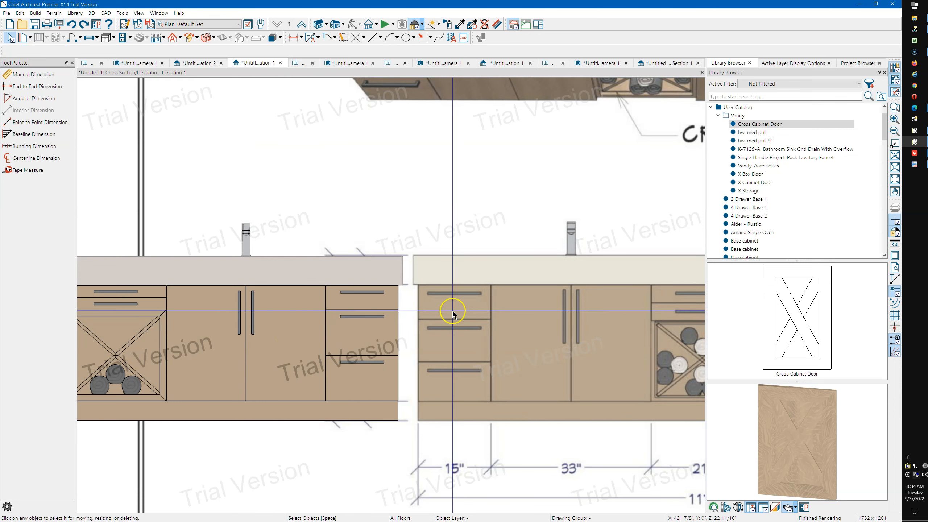
scroll(439, 307, down, 2)
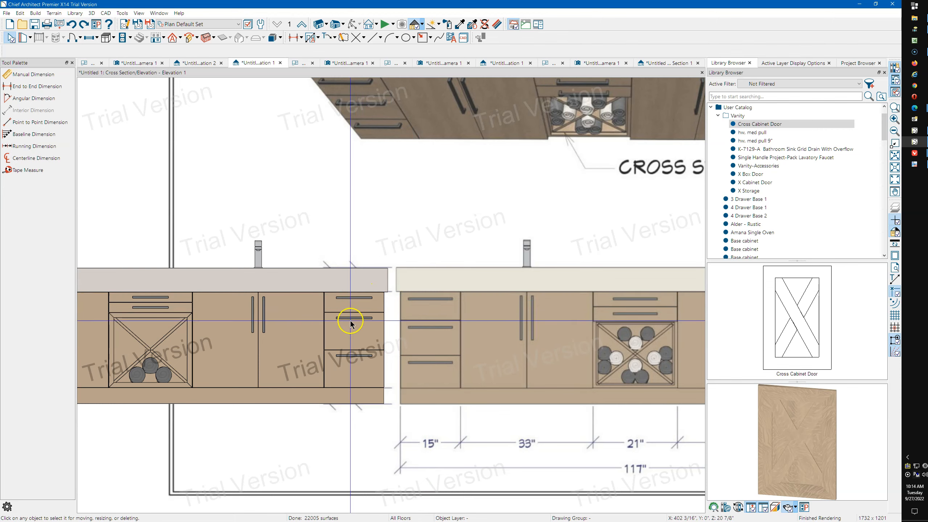
scroll(450, 339, up, 2)
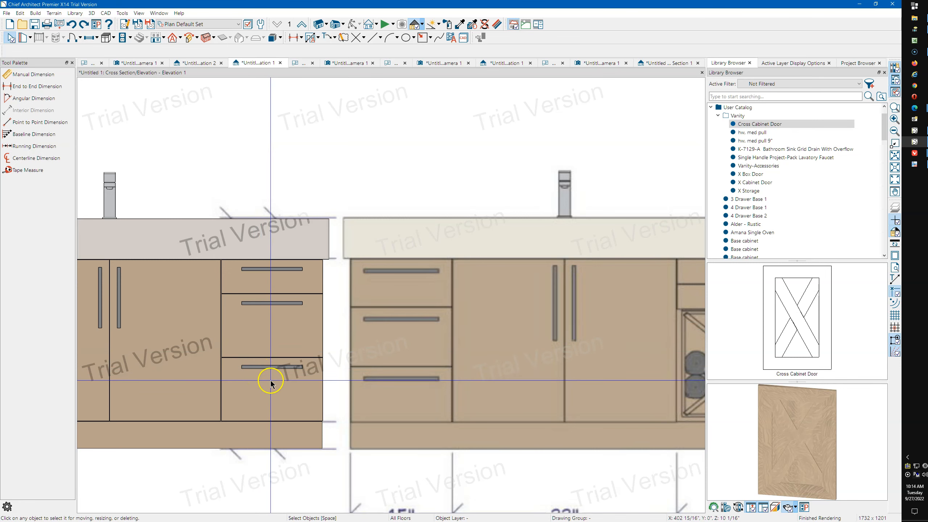
- Compare the vanity's overall door, drawer and storage layout with the dimensioned reference elevation beside it
scroll(474, 315, down, 2)
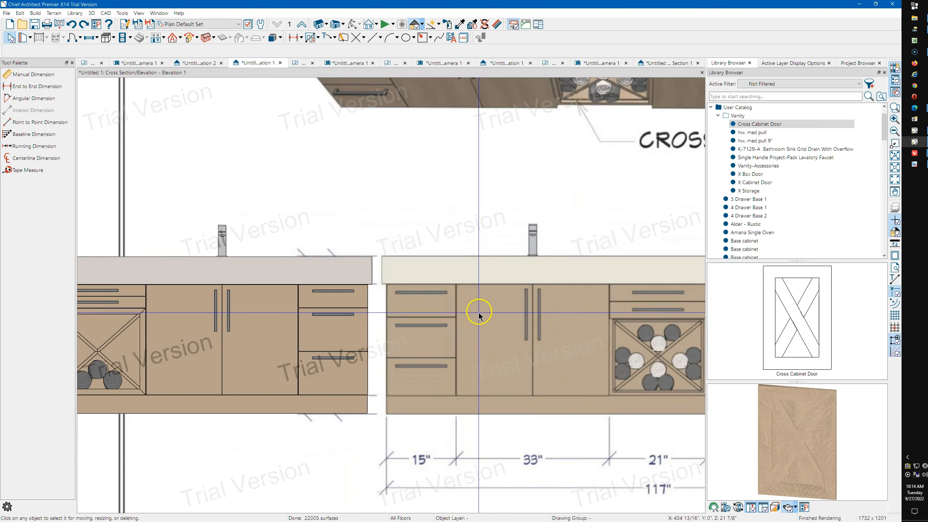
scroll(478, 314, down, 1)
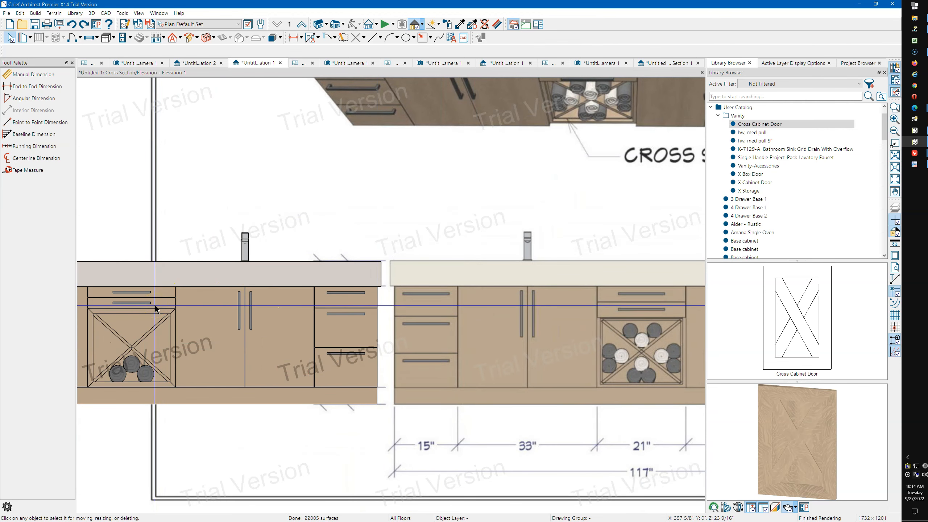
middle_drag(215, 311, 272, 310)
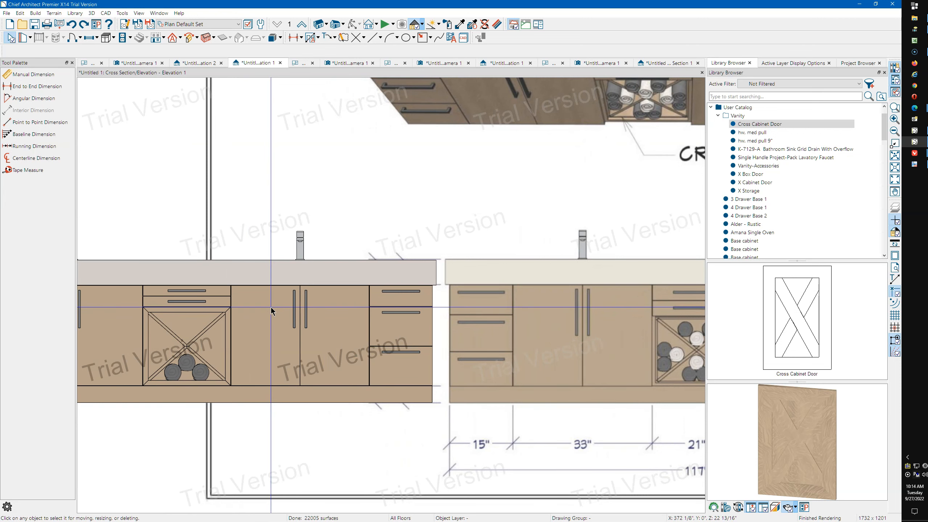
click(266, 303)
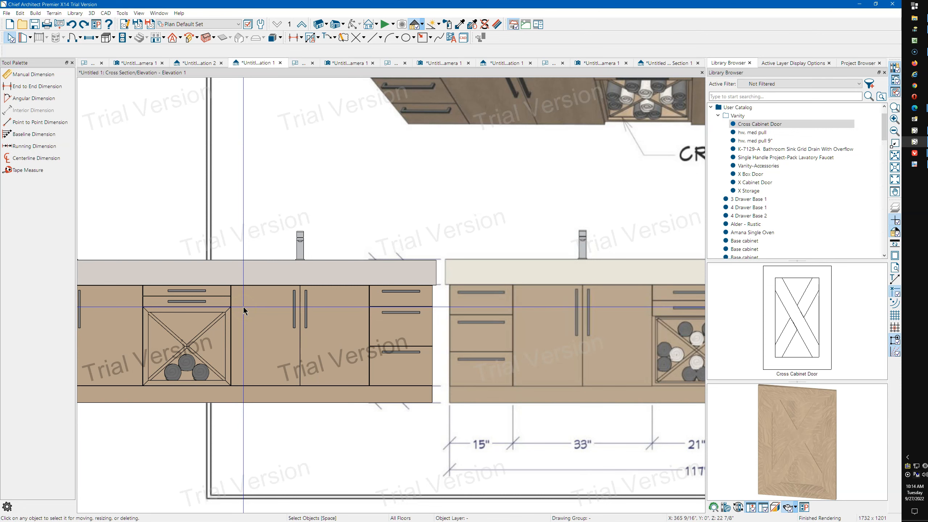
scroll(224, 219, down, 1)
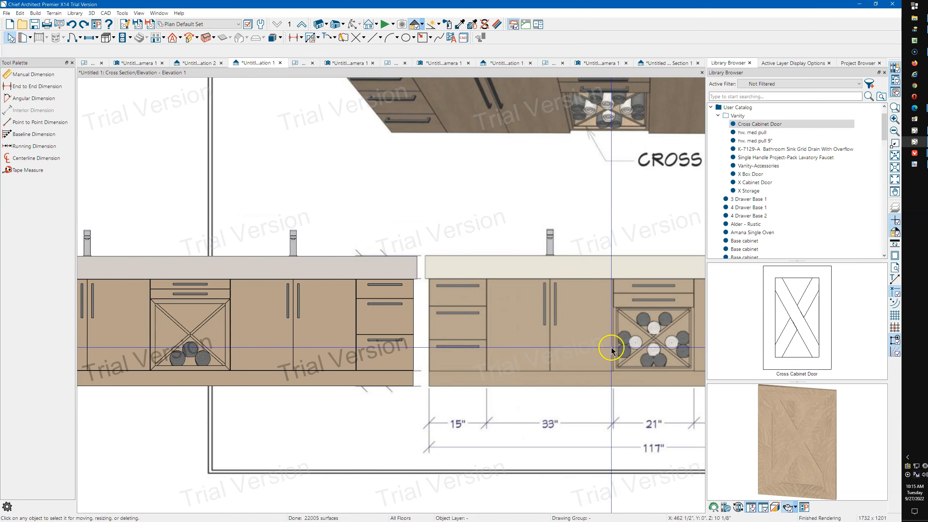
- Examine the cross storage with its rolled towels in the reference elevation, including the X dividers' corners and frame
scroll(625, 347, up, 5)
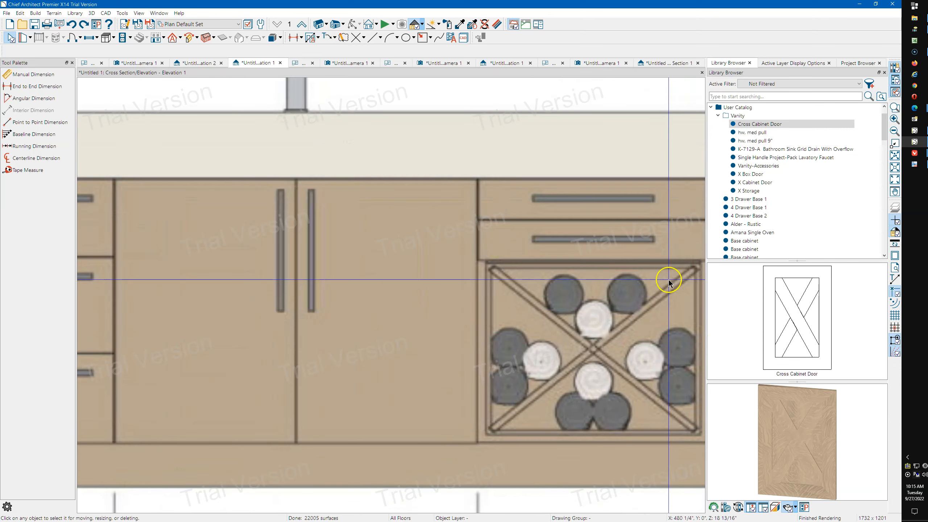
middle_drag(408, 314, 286, 305)
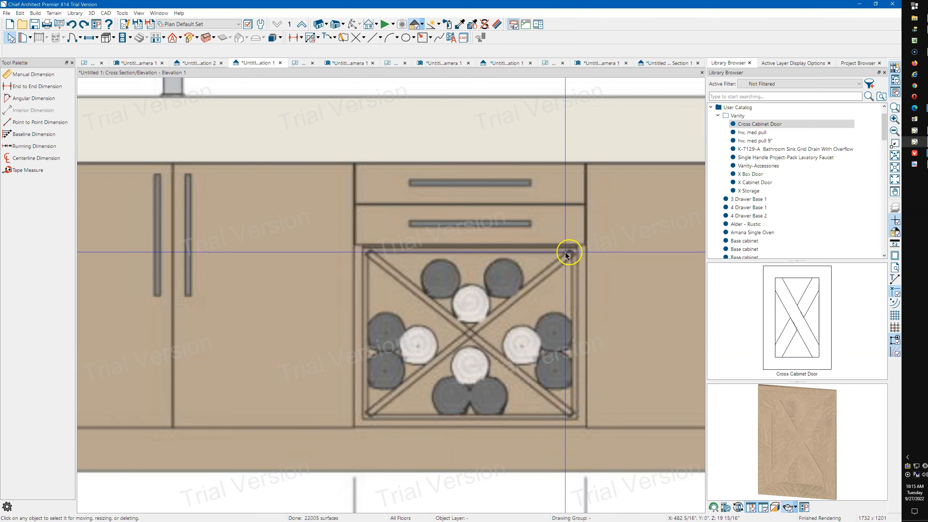
scroll(348, 439, up, 5)
scroll(382, 389, down, 2)
scroll(365, 413, down, 1)
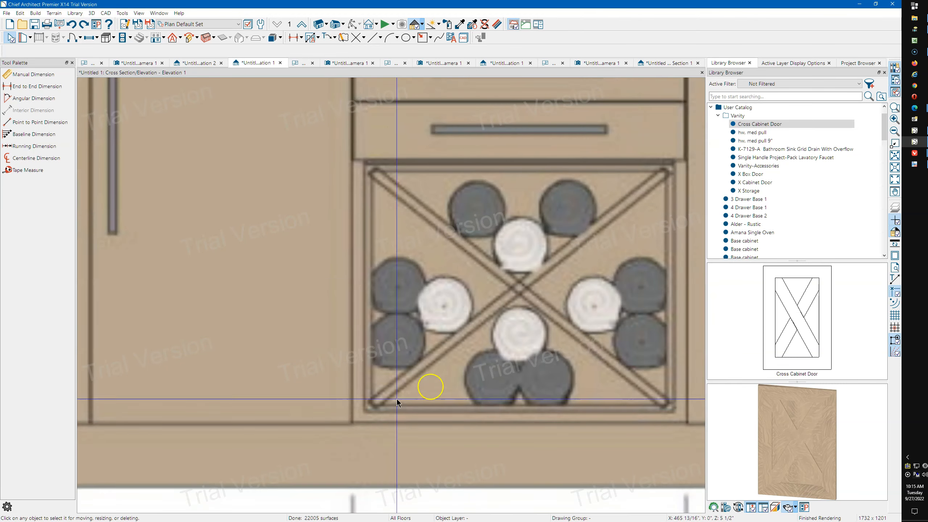
scroll(539, 314, down, 2)
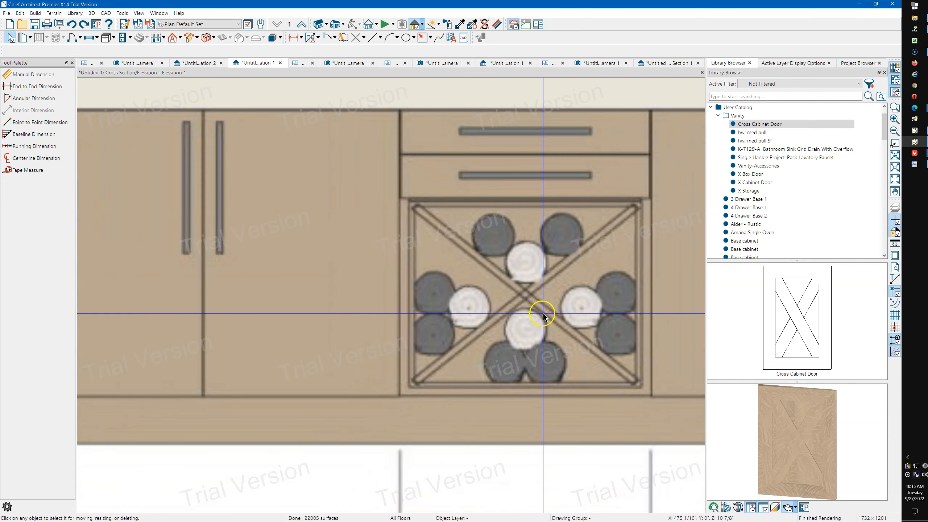
scroll(542, 314, down, 4)
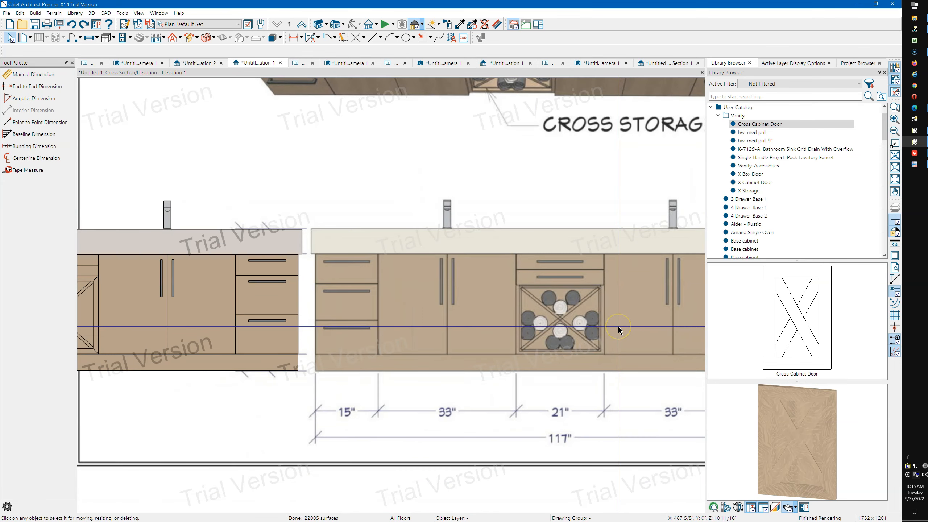
scroll(617, 326, down, 1)
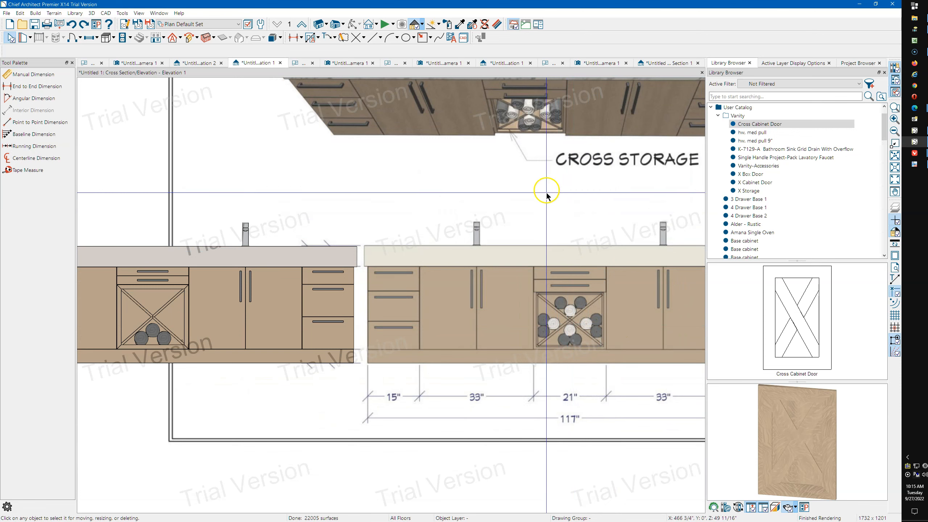
- Preview the X Storage and X Box Door items from the Vanity folder and rotate the X Box Door's 3D preview
scroll(776, 165, up, 1)
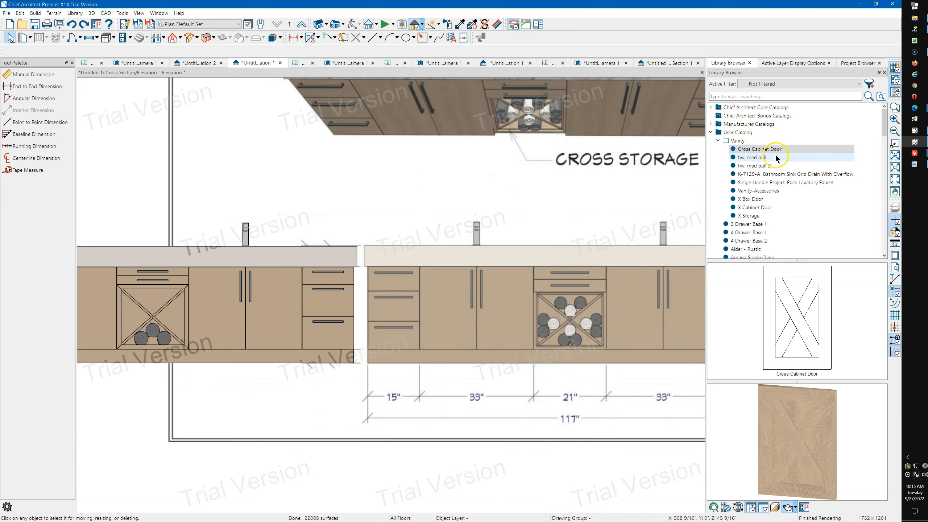
scroll(776, 160, down, 1)
click(753, 190)
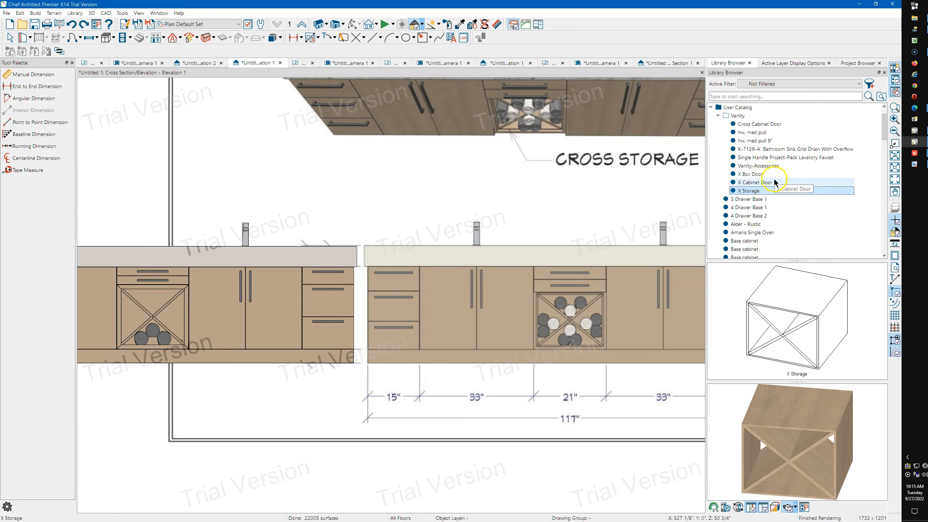
click(761, 174)
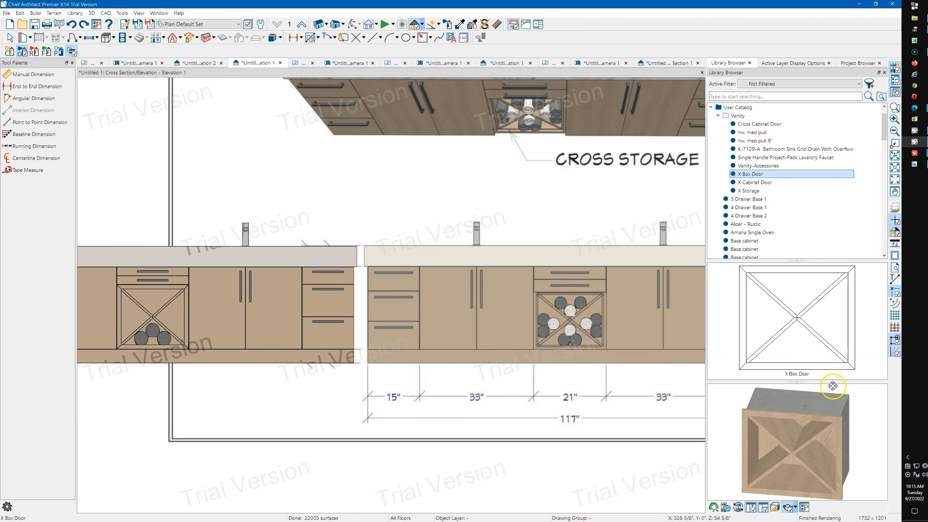
drag(846, 440, 808, 428)
- Examine the integrated sinks' sloped side profile and perspective picture in the reference drawing
scroll(693, 387, down, 1)
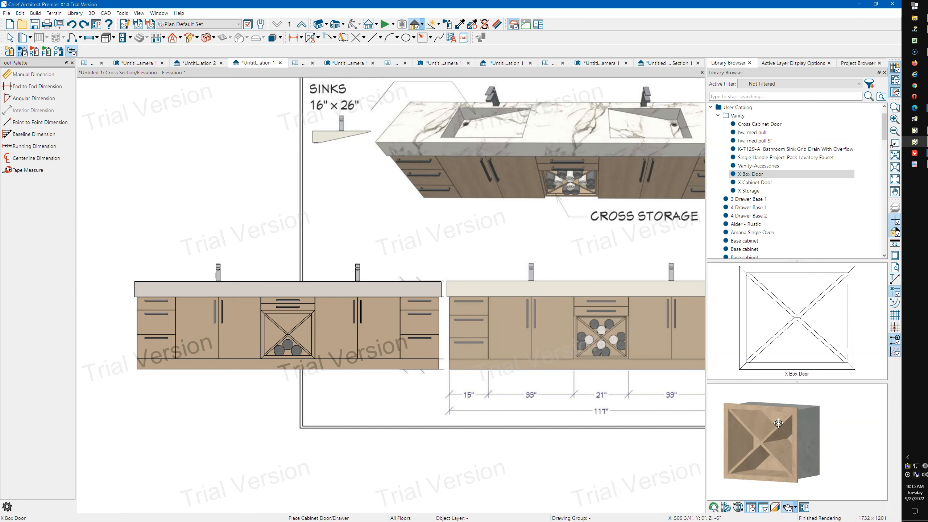
scroll(249, 402, down, 3)
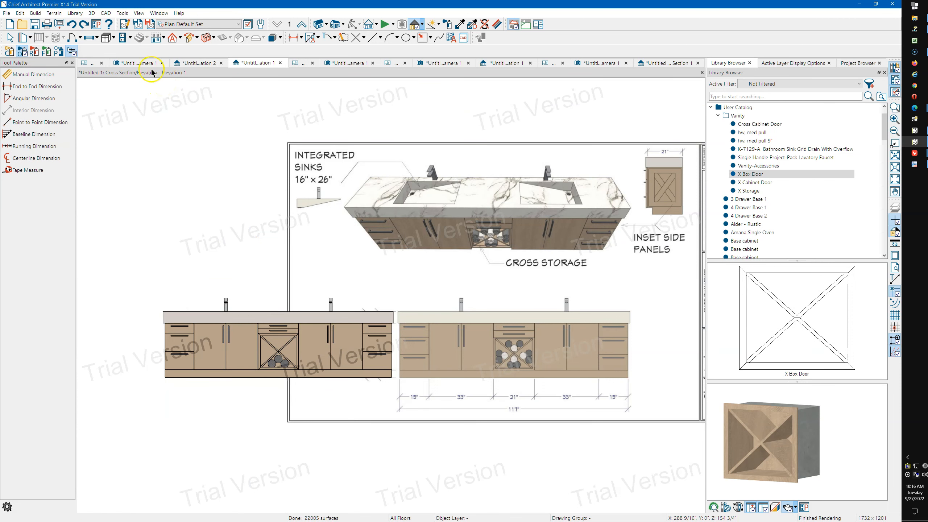
click(140, 63)
click(258, 63)
scroll(327, 203, up, 6)
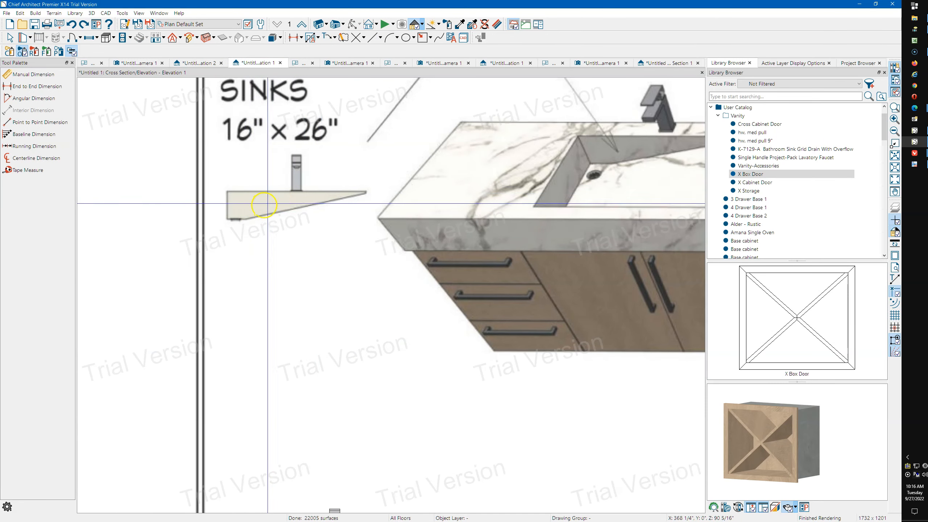
scroll(159, 216, down, 2)
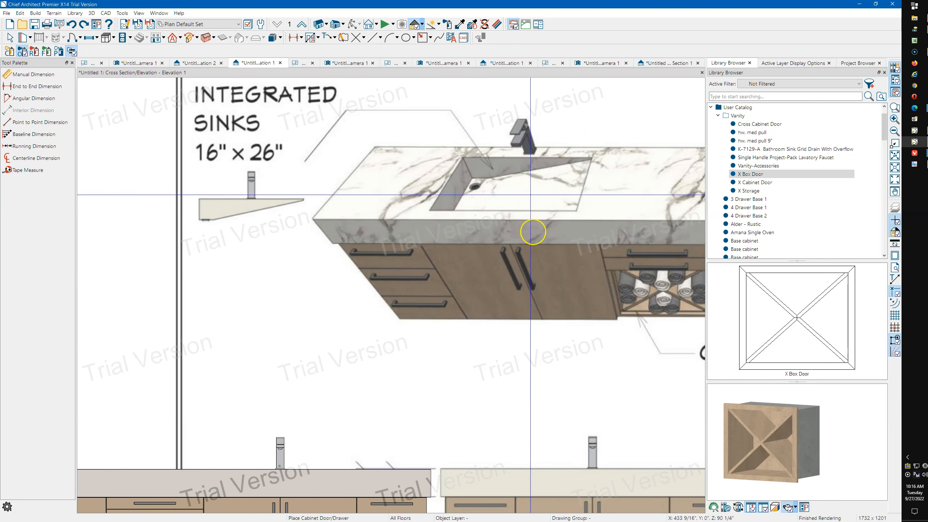
scroll(535, 228, down, 4)
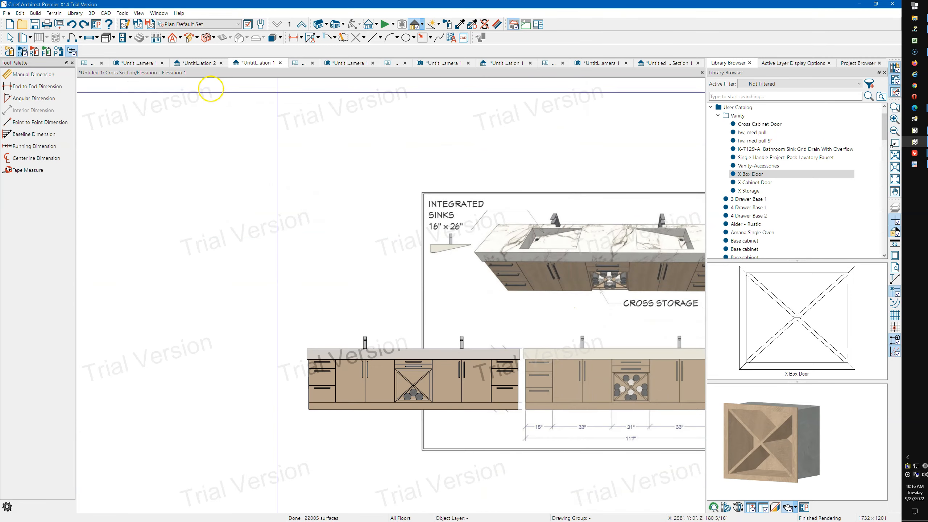
- Inspect the sloped basins of both integrated sinks from several angles in the perspective camera view
click(142, 63)
drag(299, 270, 333, 277)
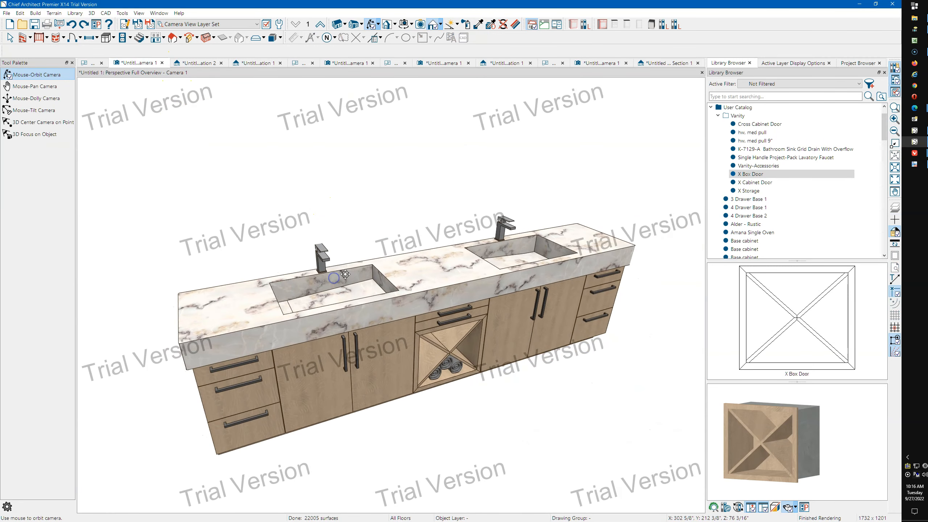
scroll(334, 278, up, 5)
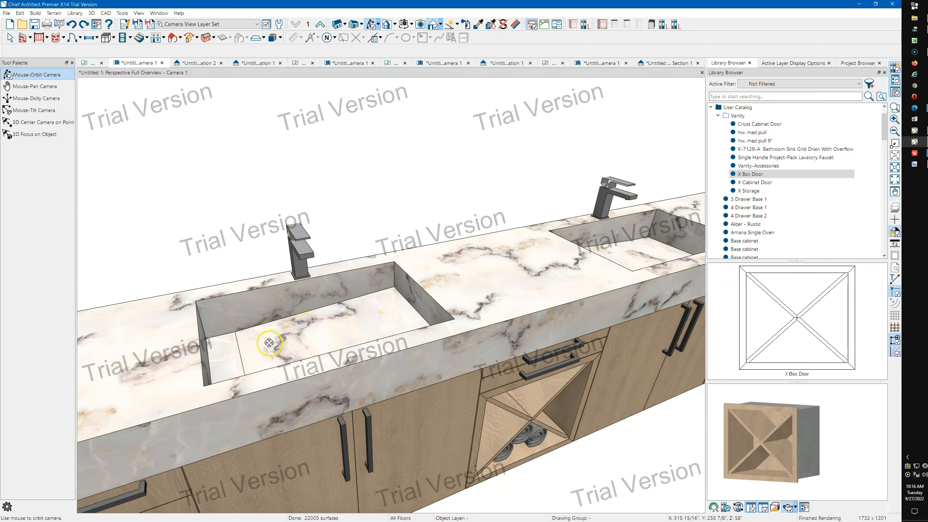
drag(378, 311, 380, 285)
drag(380, 285, 311, 329)
scroll(310, 329, down, 3)
click(10, 37)
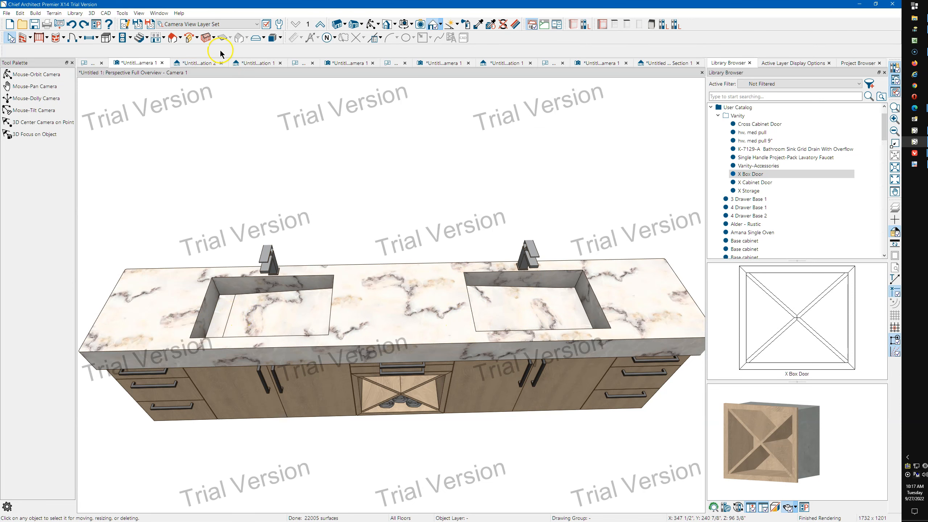
- Draw a face beside the vanity in the Elevation 2 view, beginning with a horizontal top edge
click(249, 60)
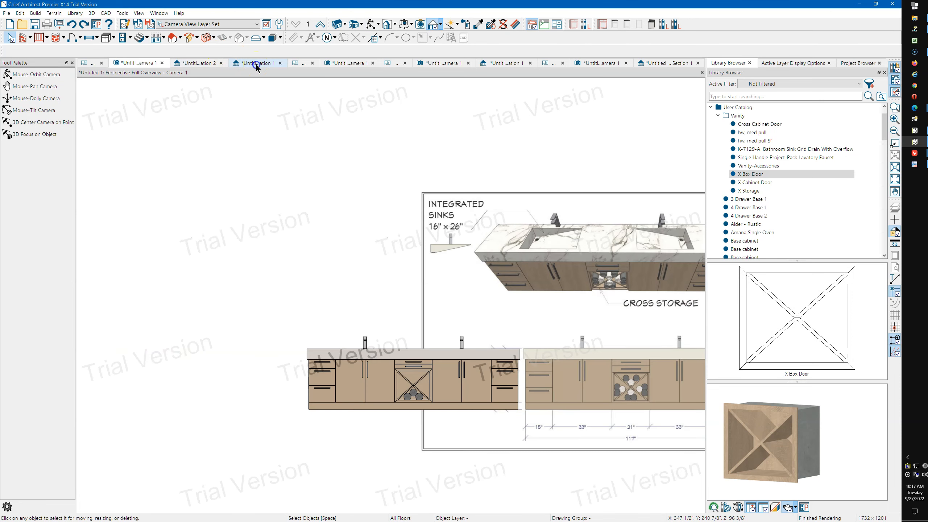
click(209, 63)
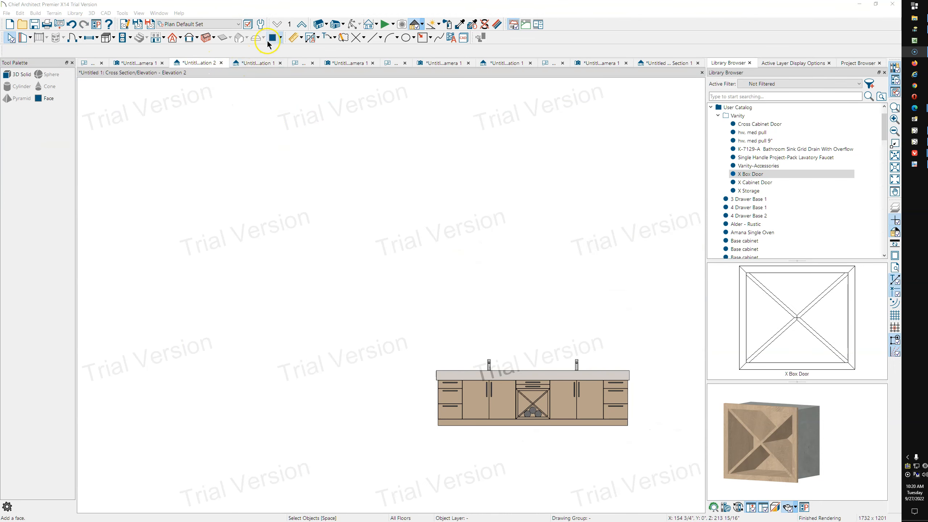
click(282, 38)
click(284, 96)
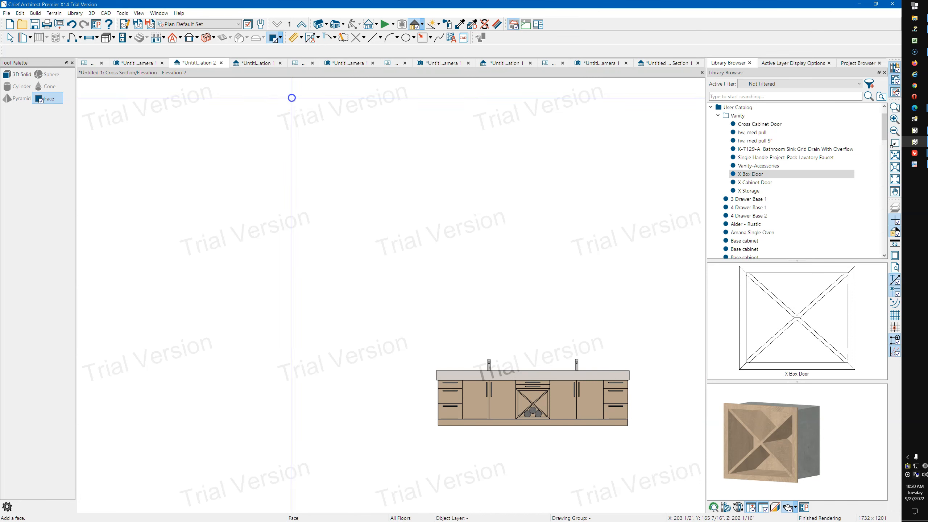
click(304, 331)
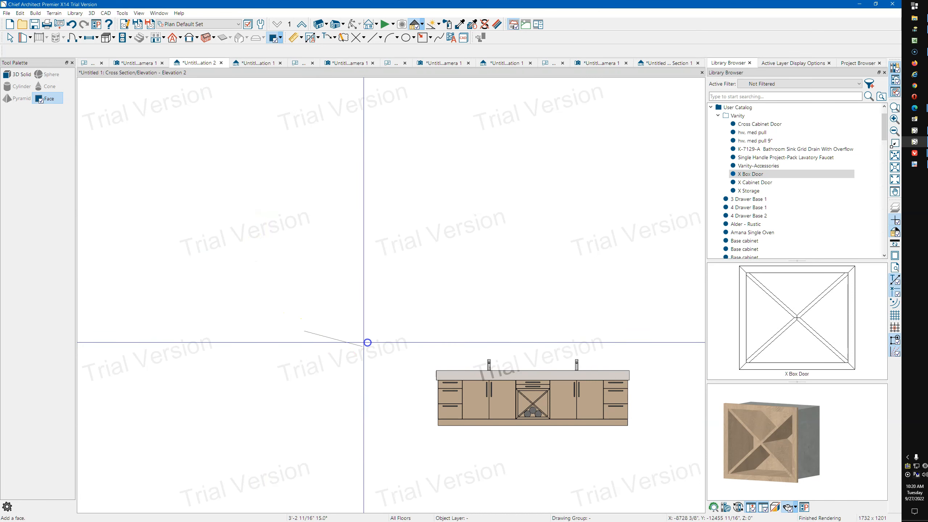
click(379, 333)
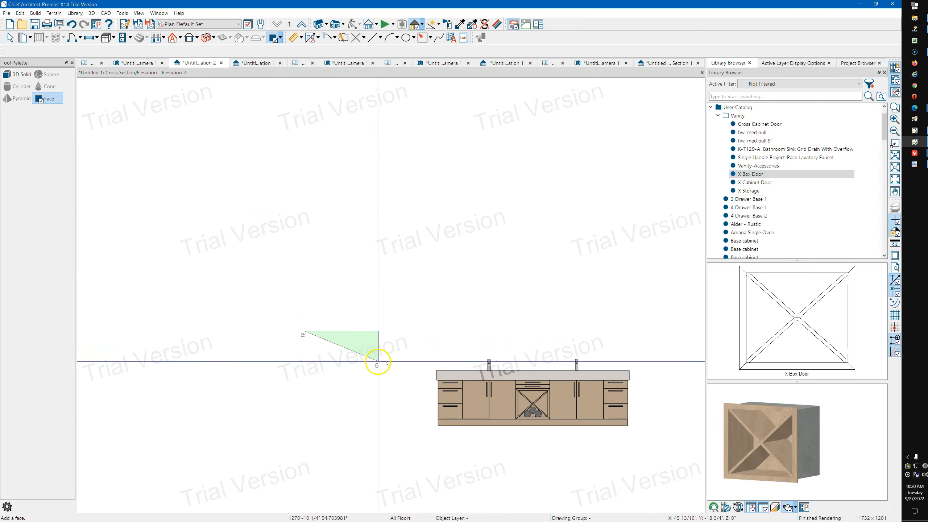